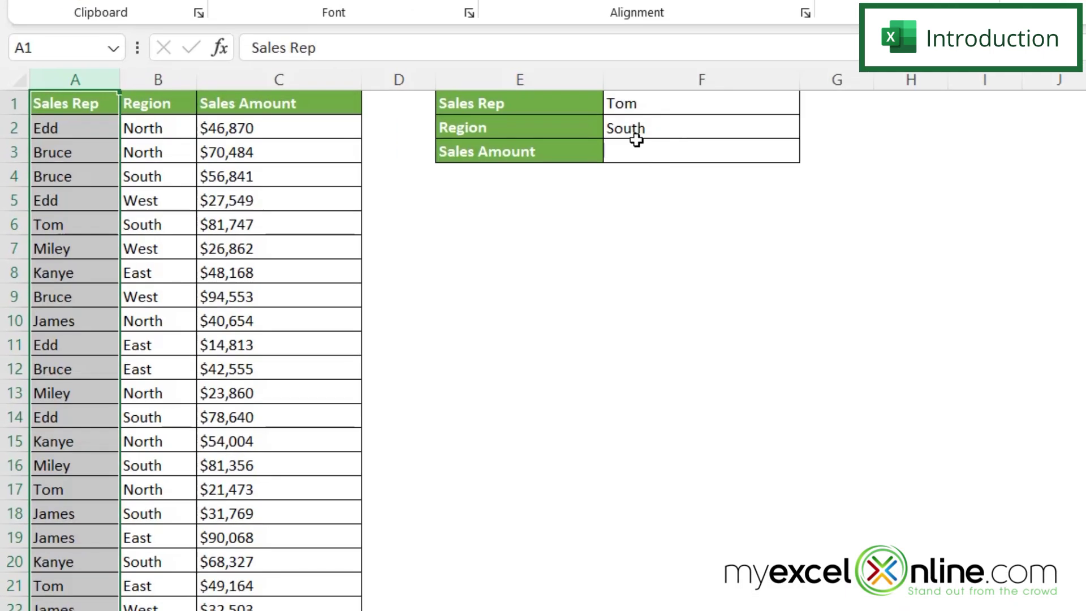
Step: Review the lookup value Tom in F1 and the Sales Rep, Region and Sales Amount columns
{"action": "left_click", "coordinate": [390, 176]}
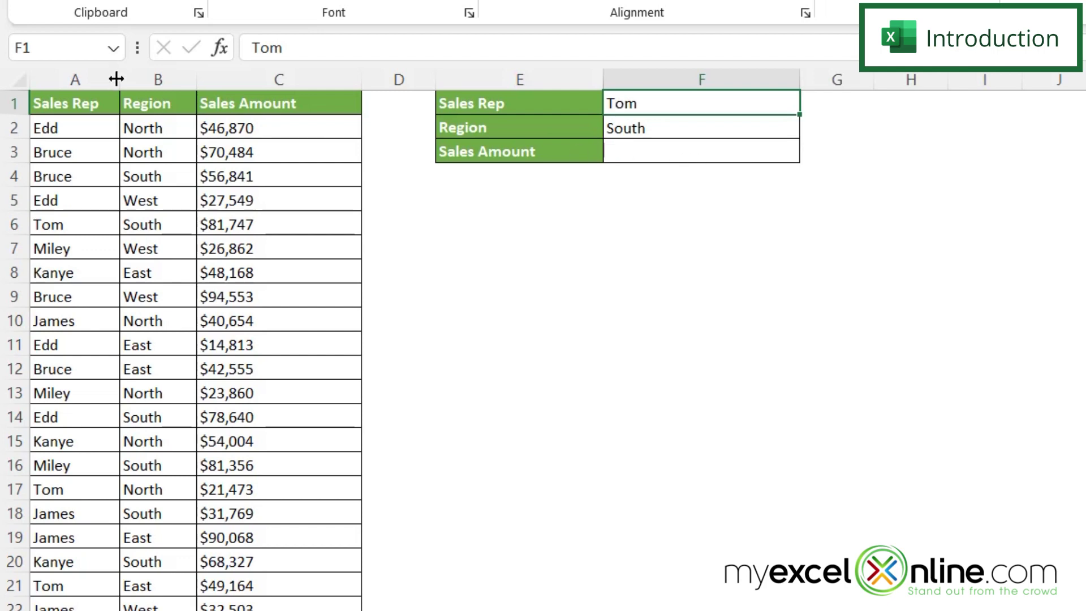
{"action": "left_click", "coordinate": [69, 82]}
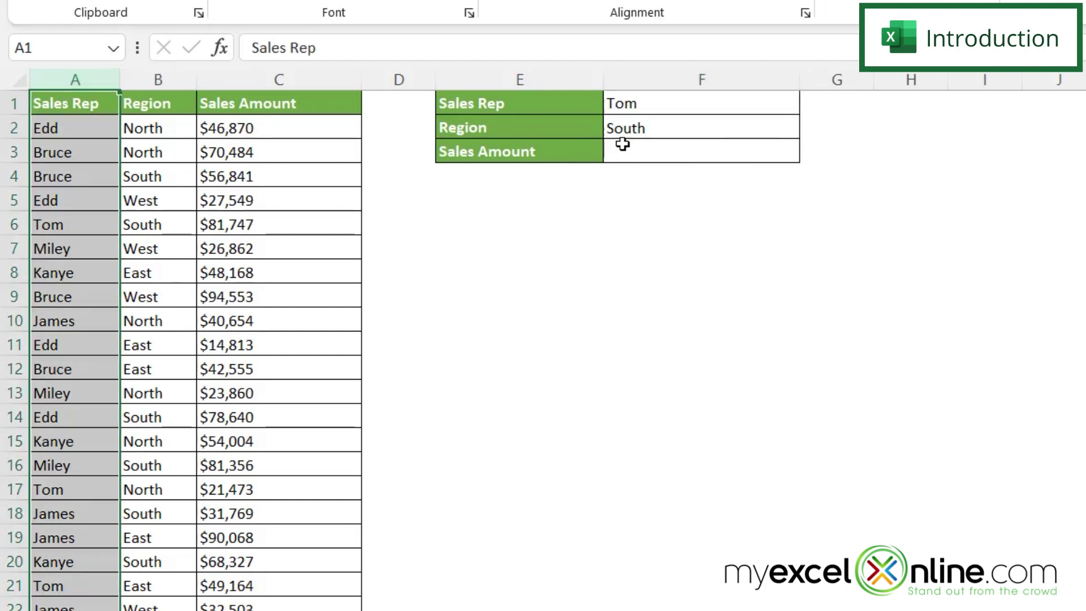
{"action": "left_click", "coordinate": [158, 79]}
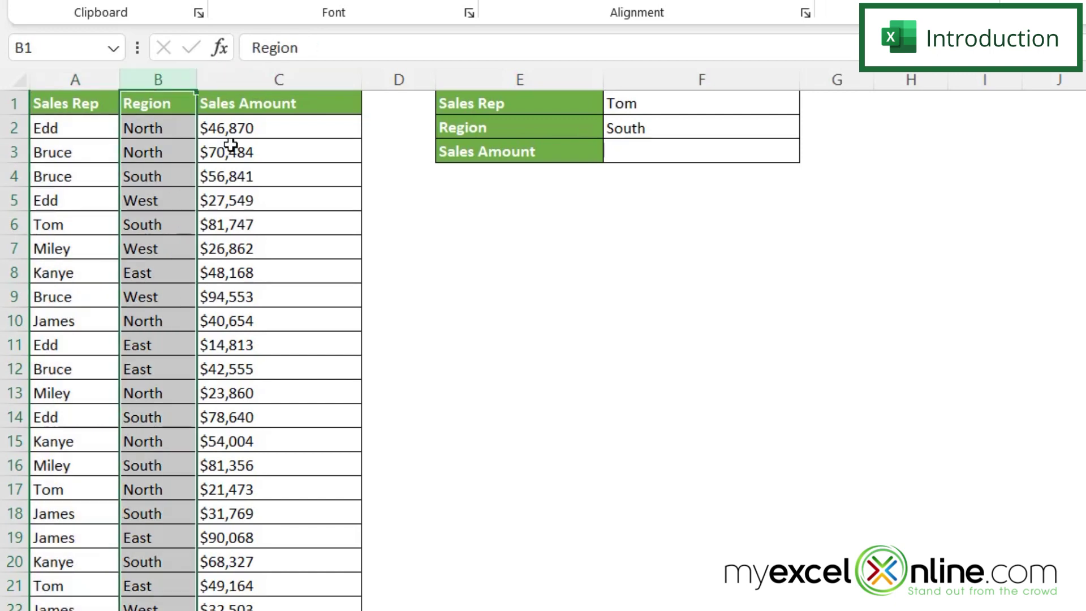
{"action": "left_click", "coordinate": [264, 71]}
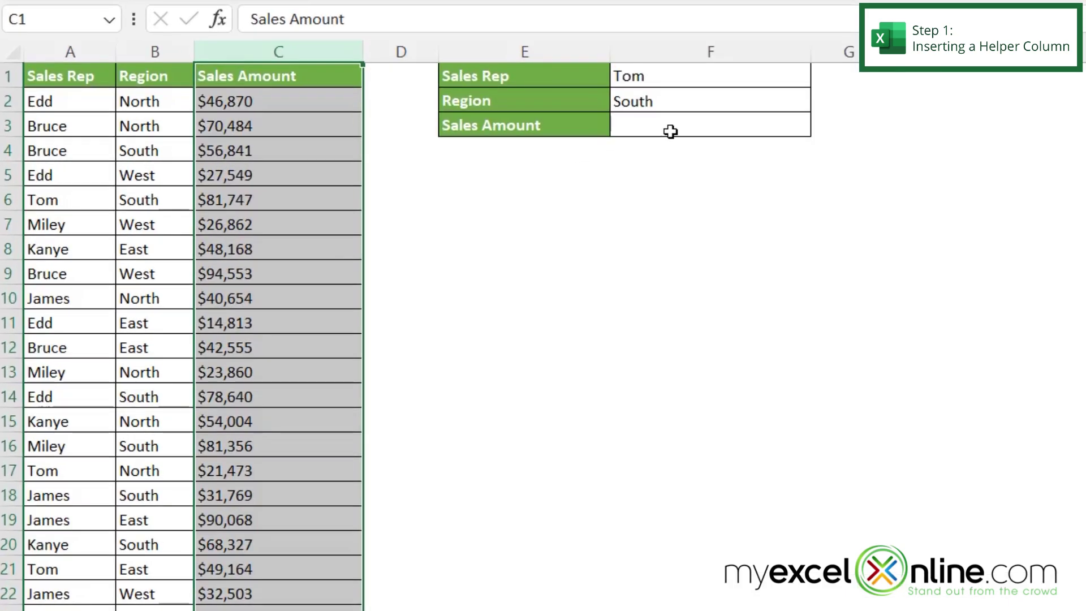
Step: Insert a new empty column A before Sales Rep and head it 'Helper'
{"action": "left_click", "coordinate": [97, 190]}
{"action": "left_click", "coordinate": [66, 54]}
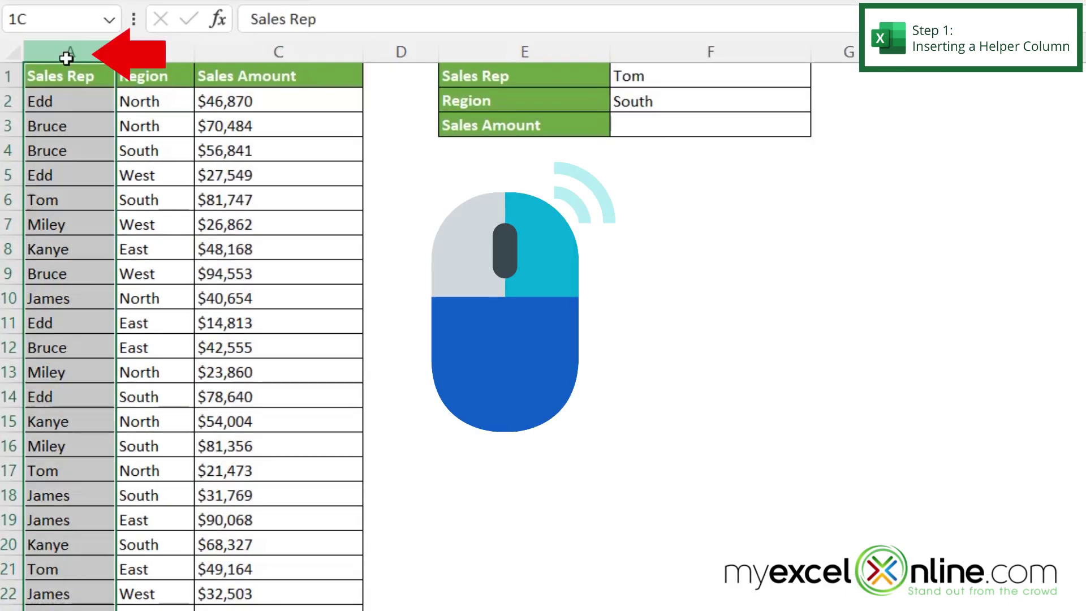
{"action": "right_click", "coordinate": [67, 58]}
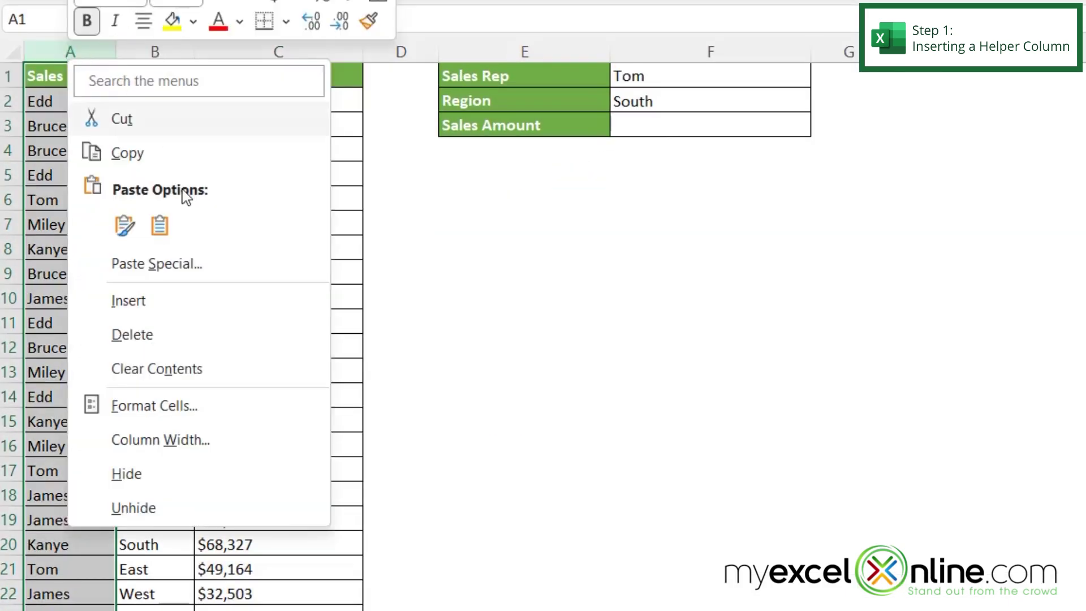
{"action": "left_click", "coordinate": [141, 304]}
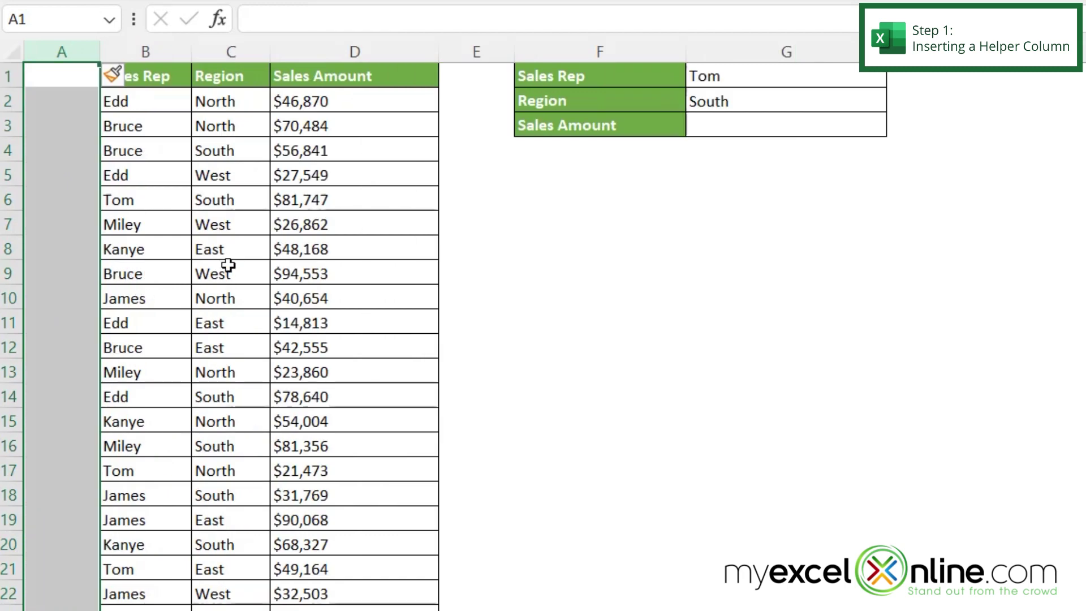
{"action": "left_click", "coordinate": [66, 74]}
{"action": "type", "text": "Helper"}
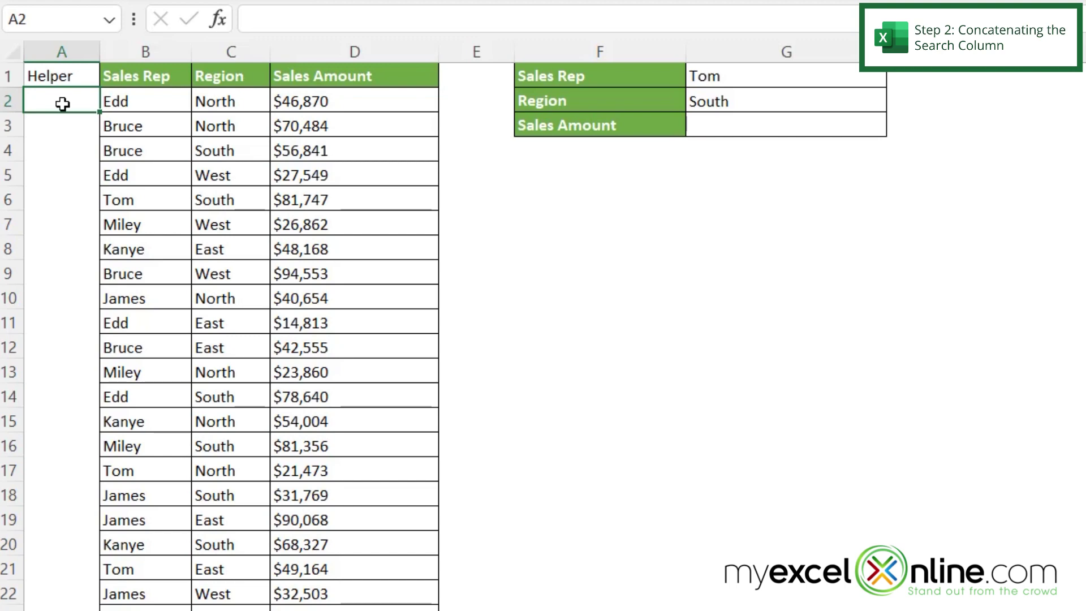
Step: Enter =B2&C2 in A2, joining Sales Rep and Region into EddNorth
{"action": "type", "text": "="}
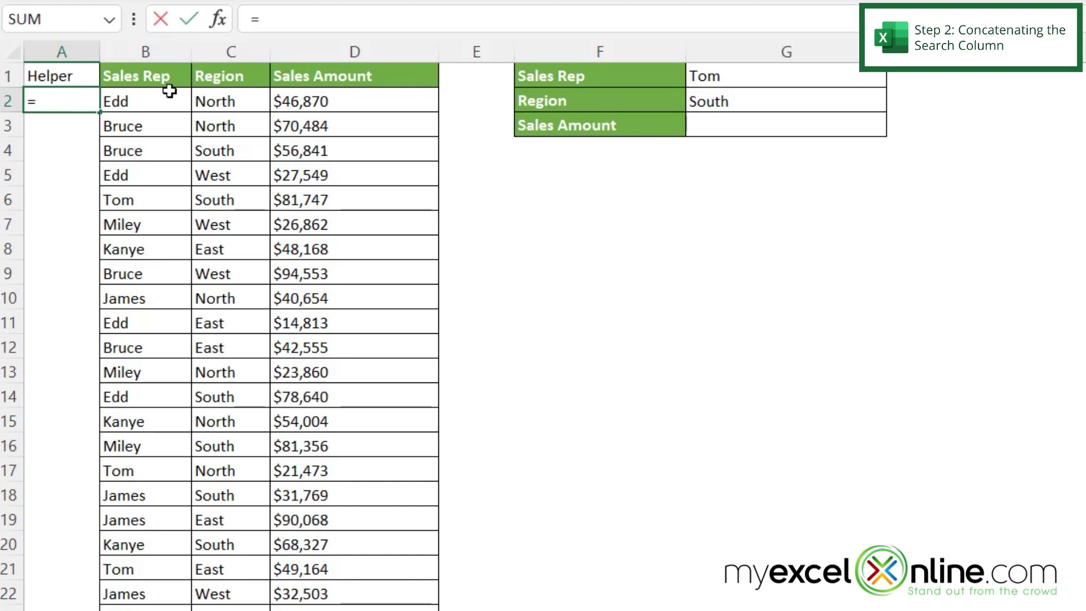
{"action": "left_click", "coordinate": [147, 100]}
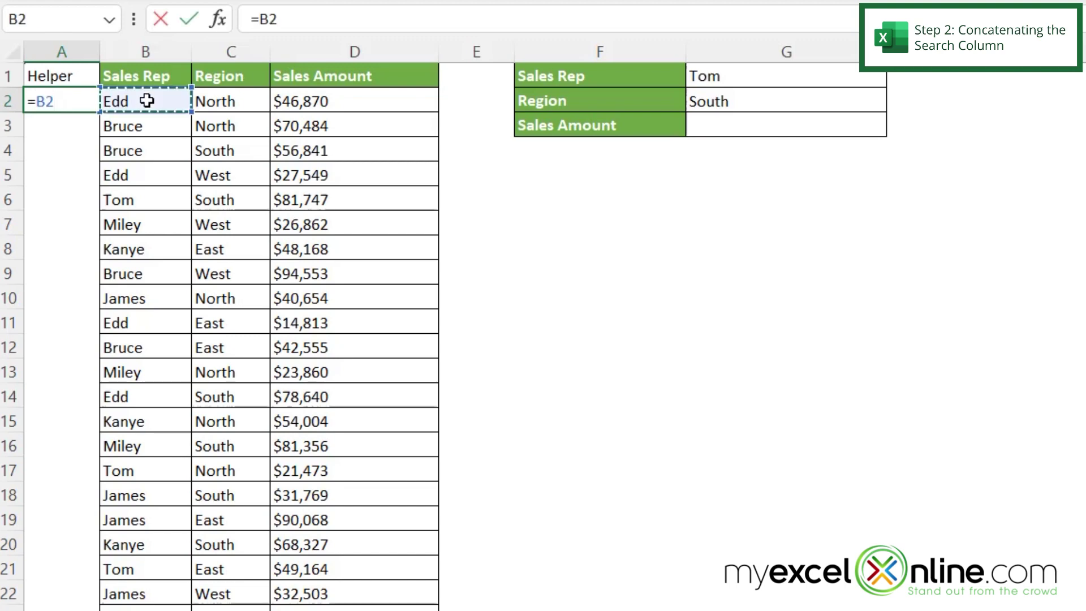
{"action": "type", "text": "&"}
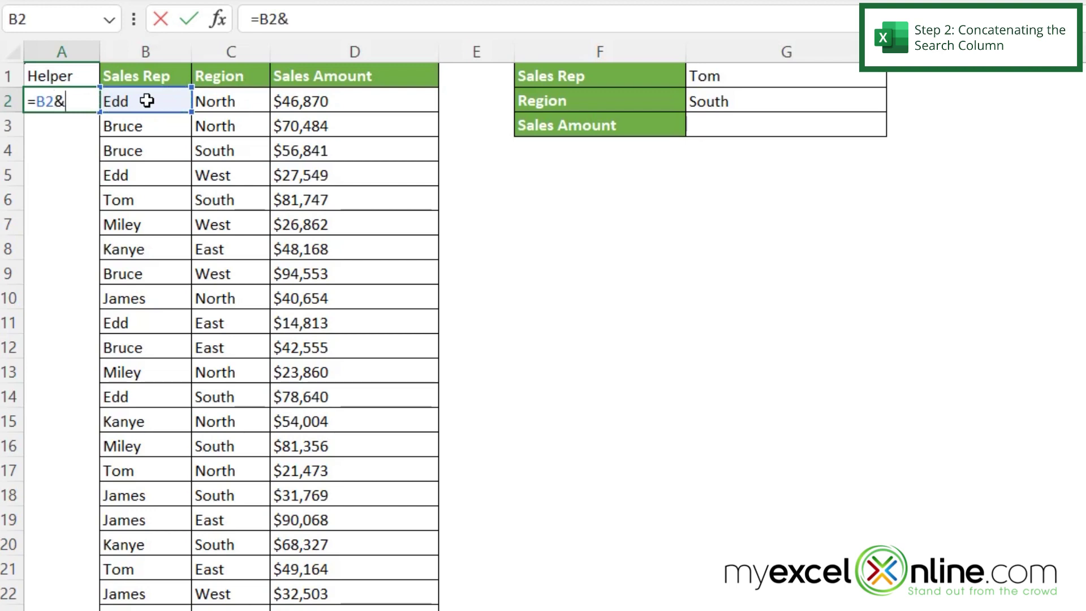
{"action": "left_click", "coordinate": [253, 94]}
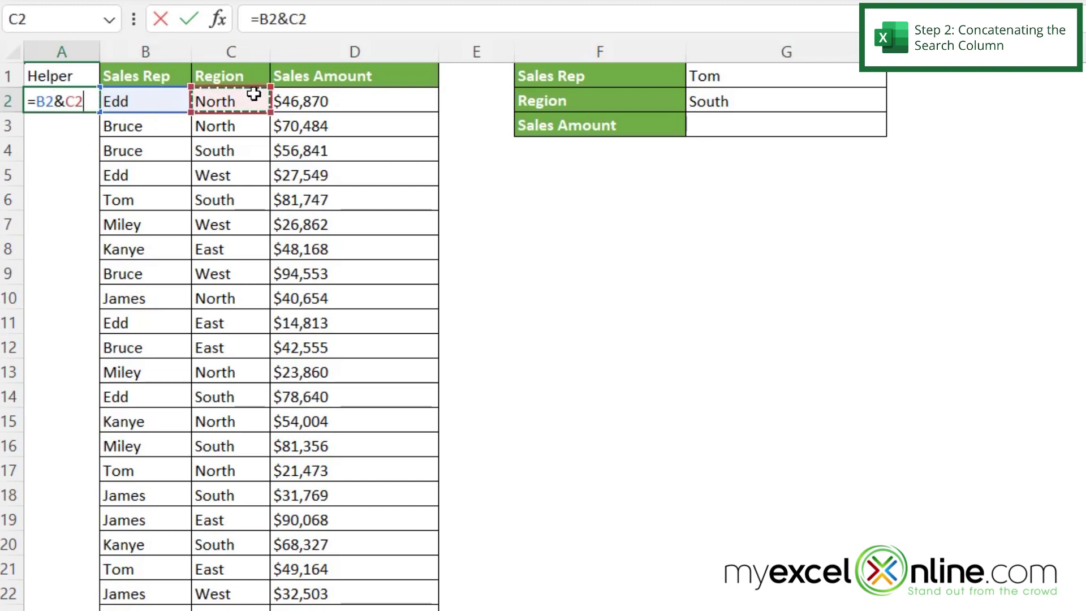
{"action": "key", "text": "Return"}
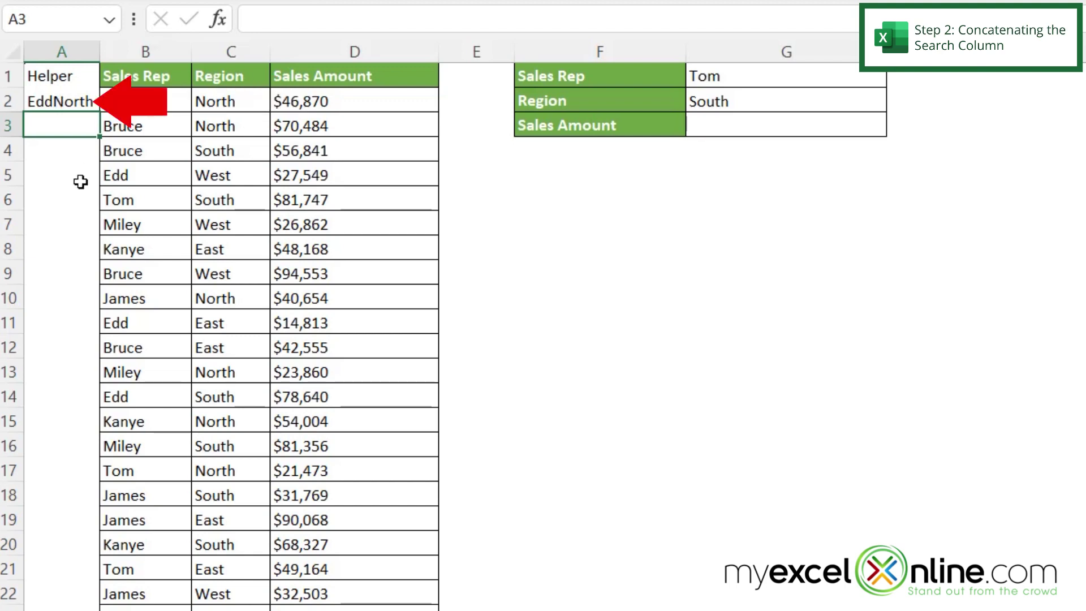
{"action": "left_click", "coordinate": [52, 102]}
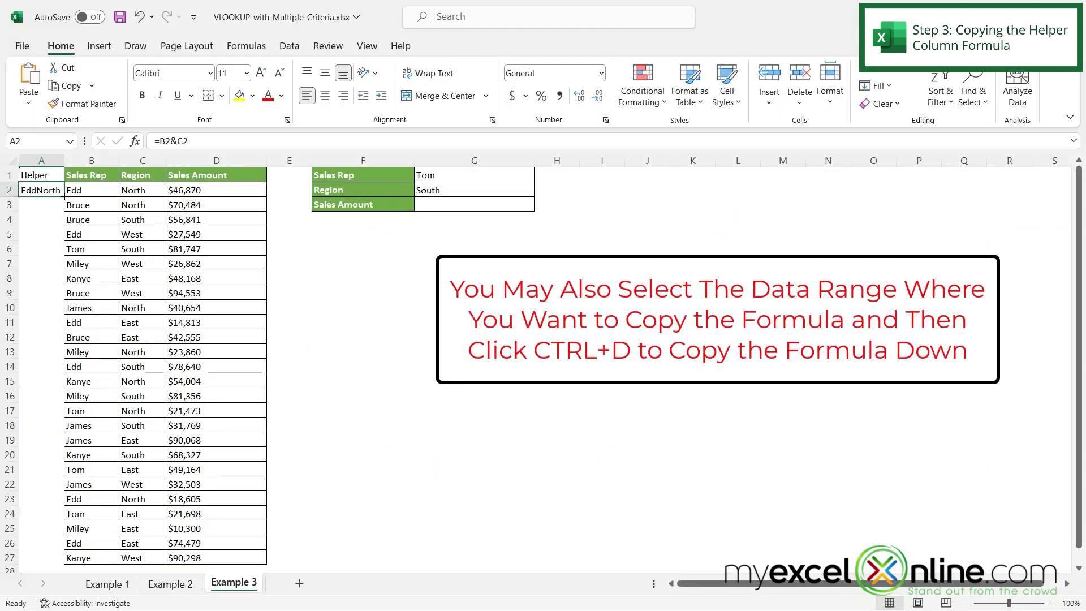
Step: Fill =B2&C2 down the Helper column to row 27 and autofit column A's width
{"action": "double_click", "coordinate": [64, 196]}
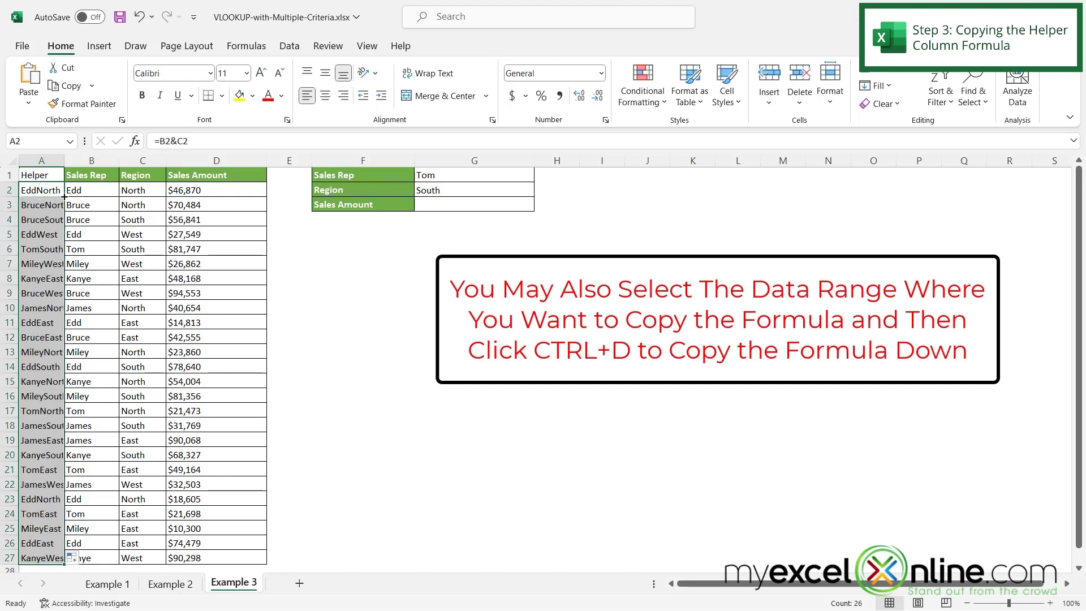
{"action": "scroll", "coordinate": [51, 482], "scroll_direction": "down", "scroll_amount": 2}
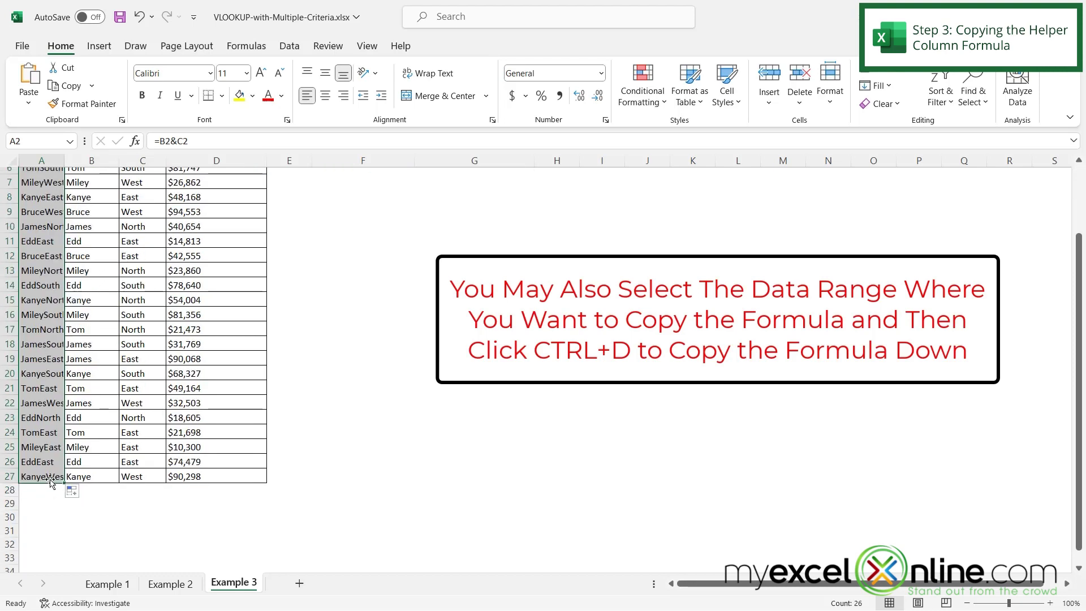
{"action": "scroll", "coordinate": [56, 406], "scroll_direction": "up", "scroll_amount": 2}
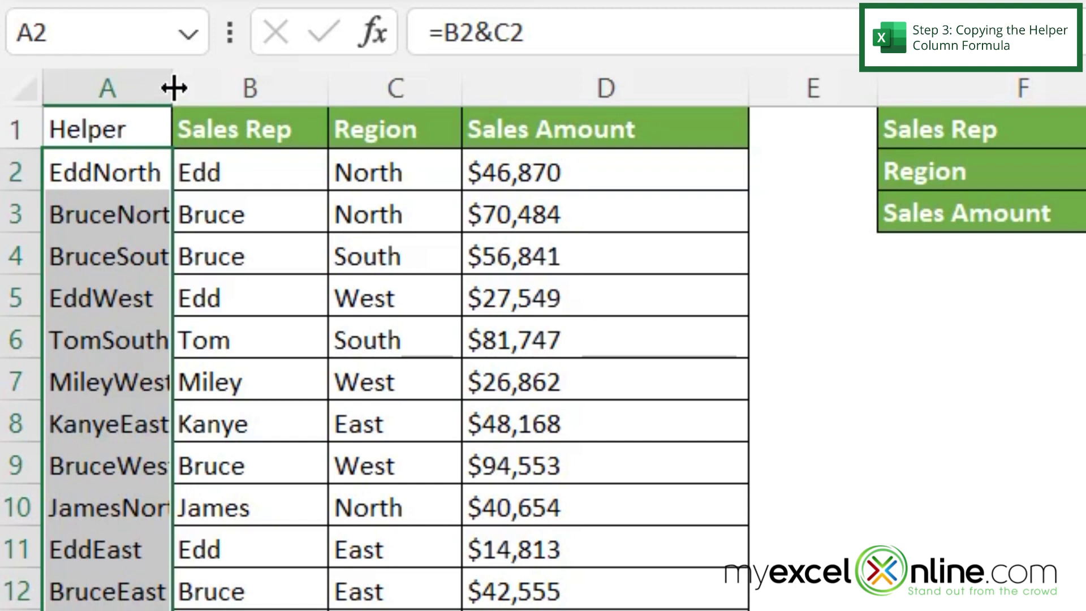
{"action": "double_click", "coordinate": [174, 87]}
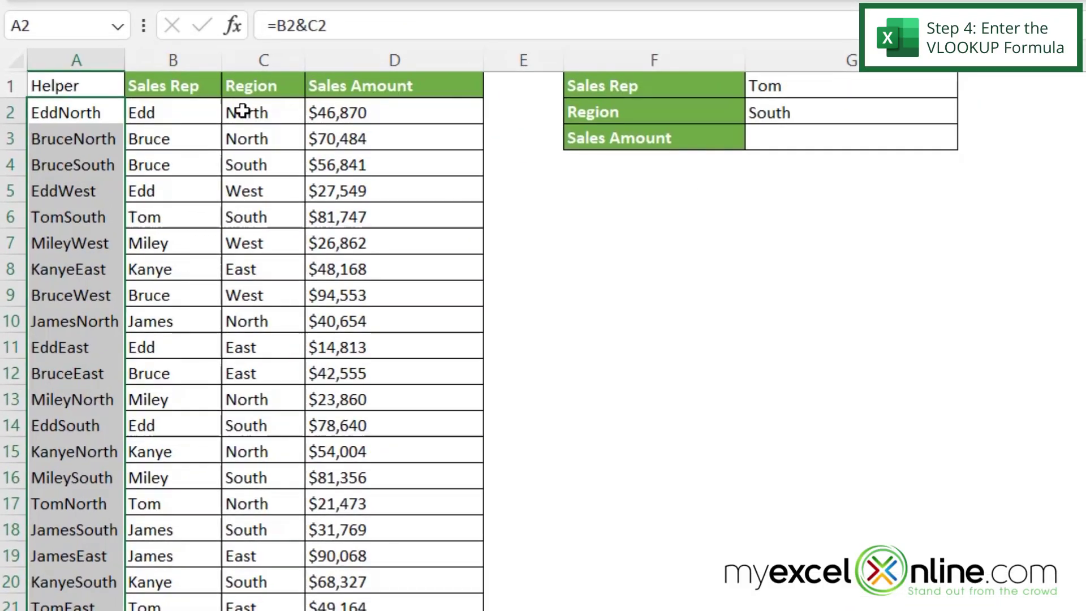
Step: Begin a VLOOKUP in G3 using G1&G2 as the combined lookup value
{"action": "left_click", "coordinate": [71, 109]}
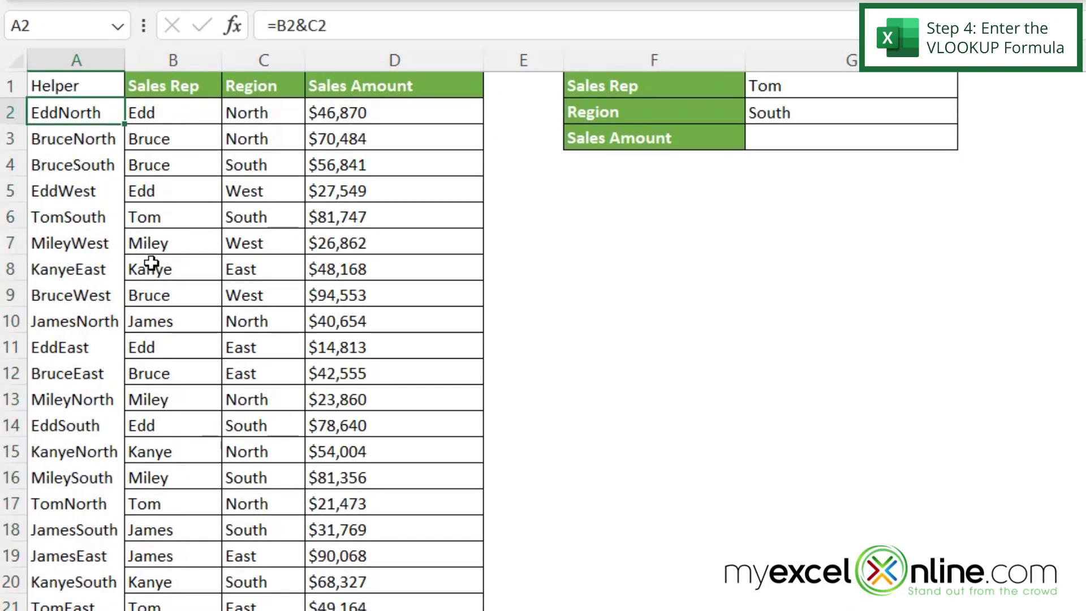
{"action": "left_click", "coordinate": [815, 135]}
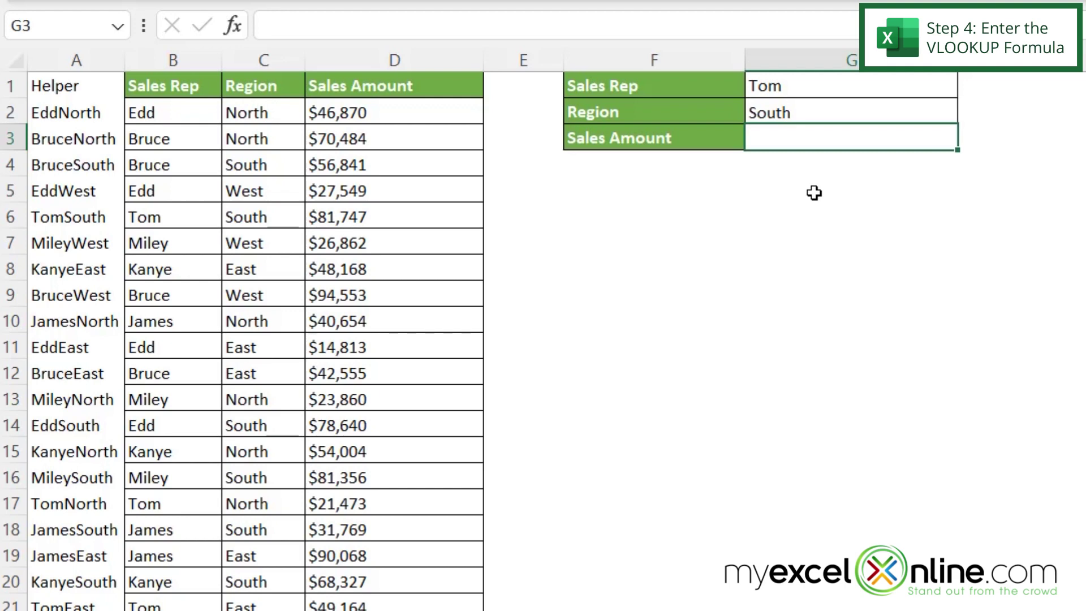
{"action": "type", "text": "="}
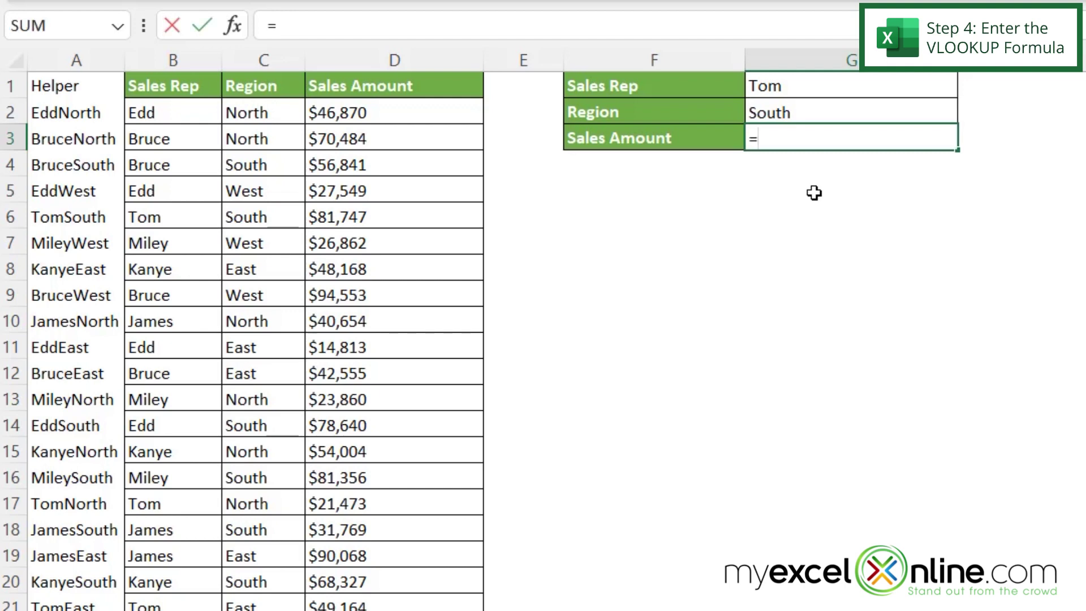
{"action": "type", "text": "vlookup"}
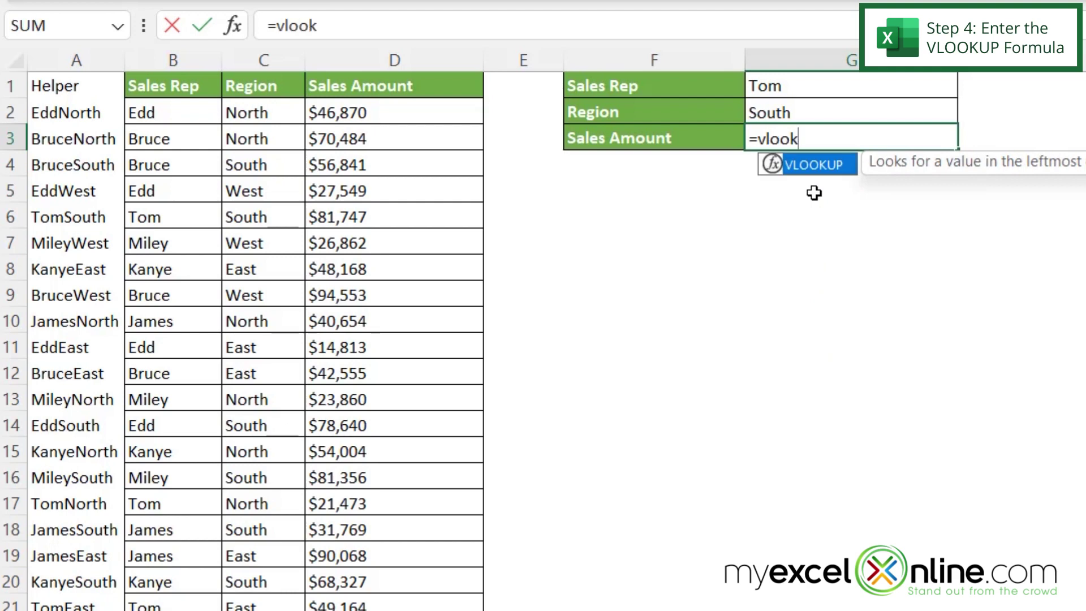
{"action": "type", "text": "("}
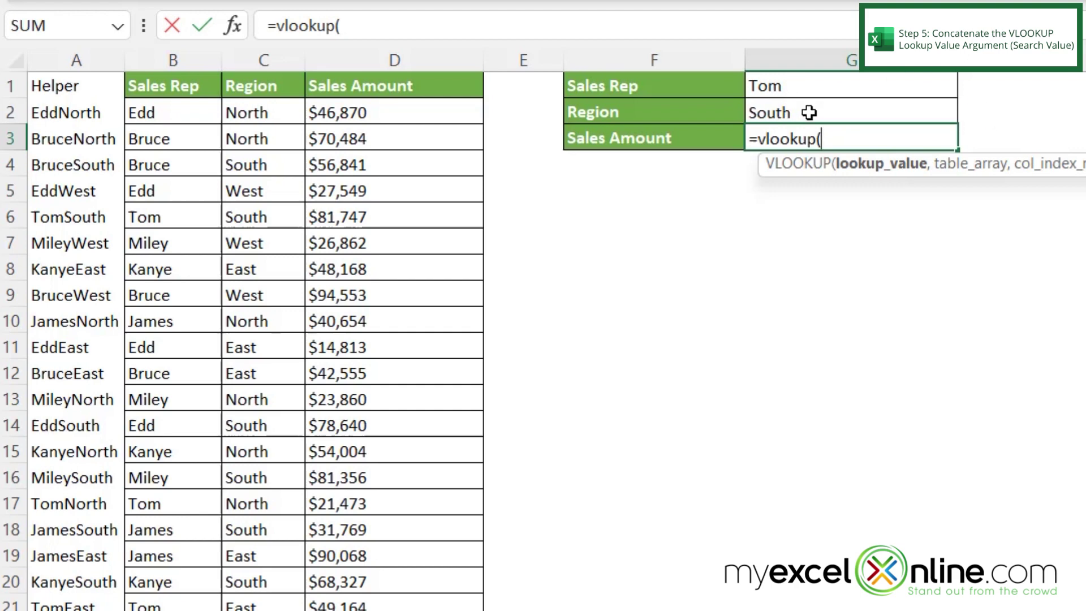
{"action": "left_click", "coordinate": [789, 88]}
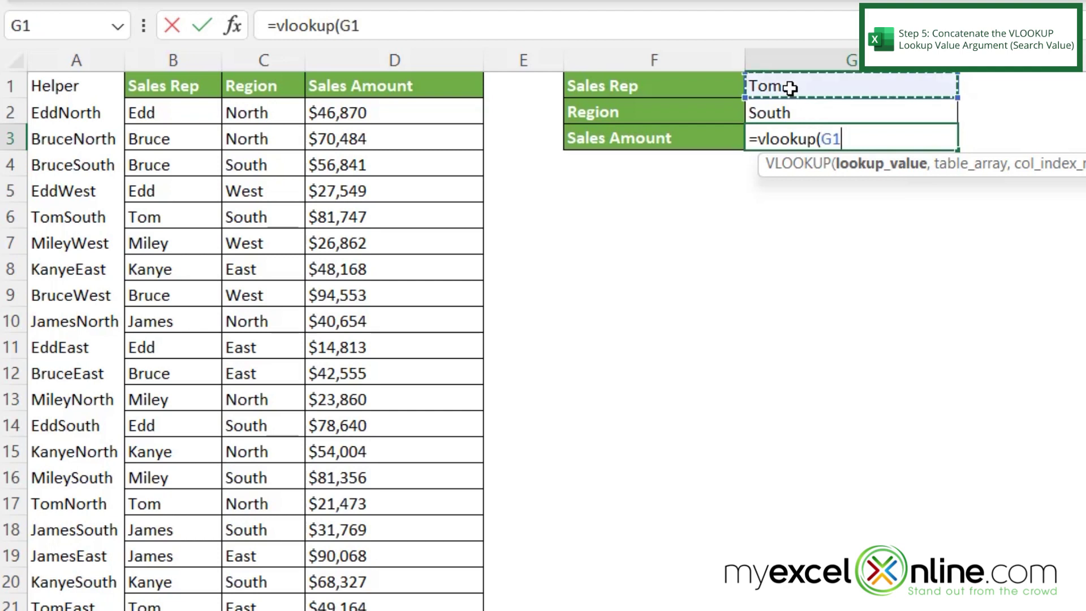
{"action": "type", "text": "&"}
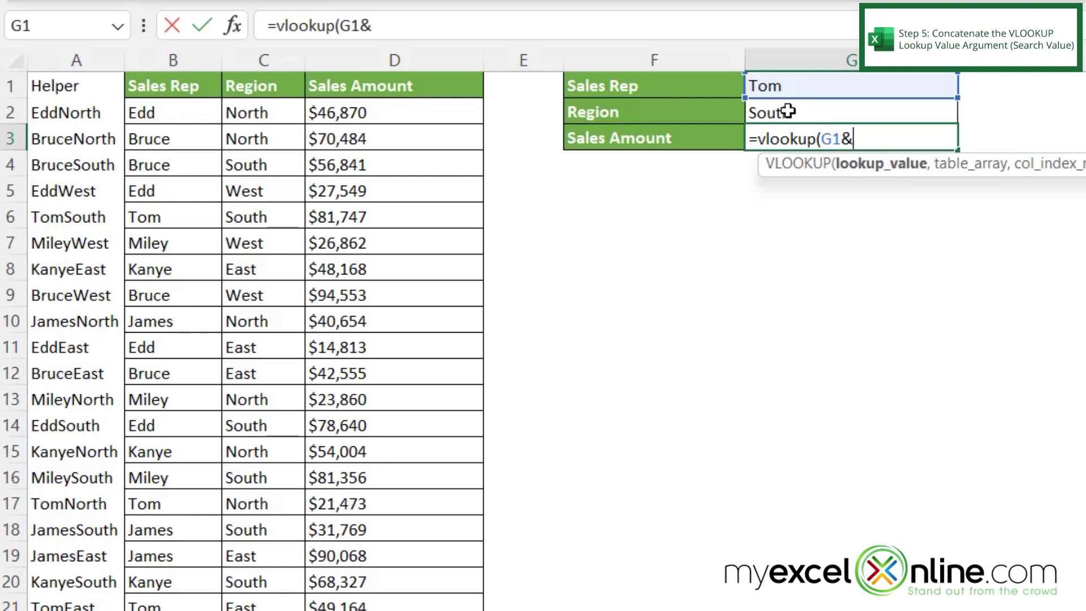
{"action": "left_click", "coordinate": [787, 111]}
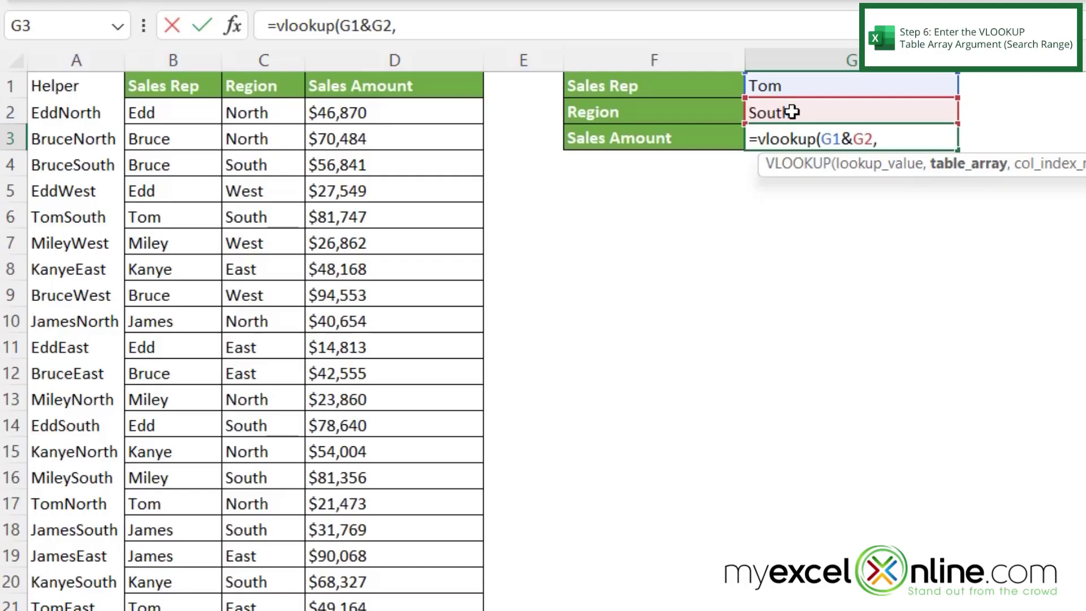
Step: Complete G3 as =vlookup(G1&G2,A:D,4,FALSE), returning $81,747 for Tom in South
{"action": "left_click", "coordinate": [54, 61]}
{"action": "left_click_drag", "start_coordinate": [212, 69], "coordinate": [388, 65]}
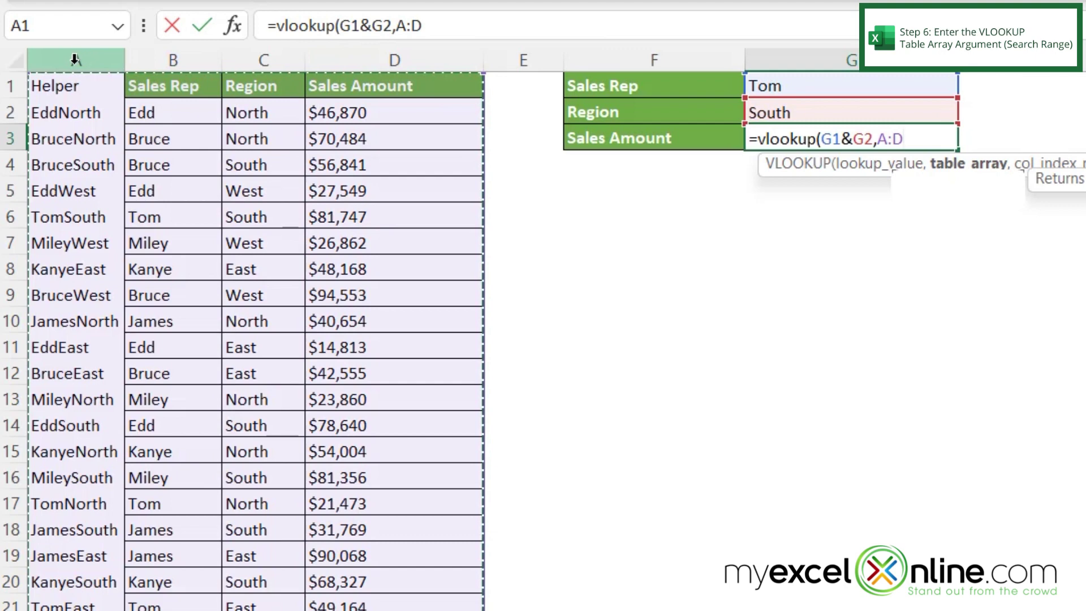
{"action": "left_click_drag", "start_coordinate": [73, 58], "coordinate": [345, 82]}
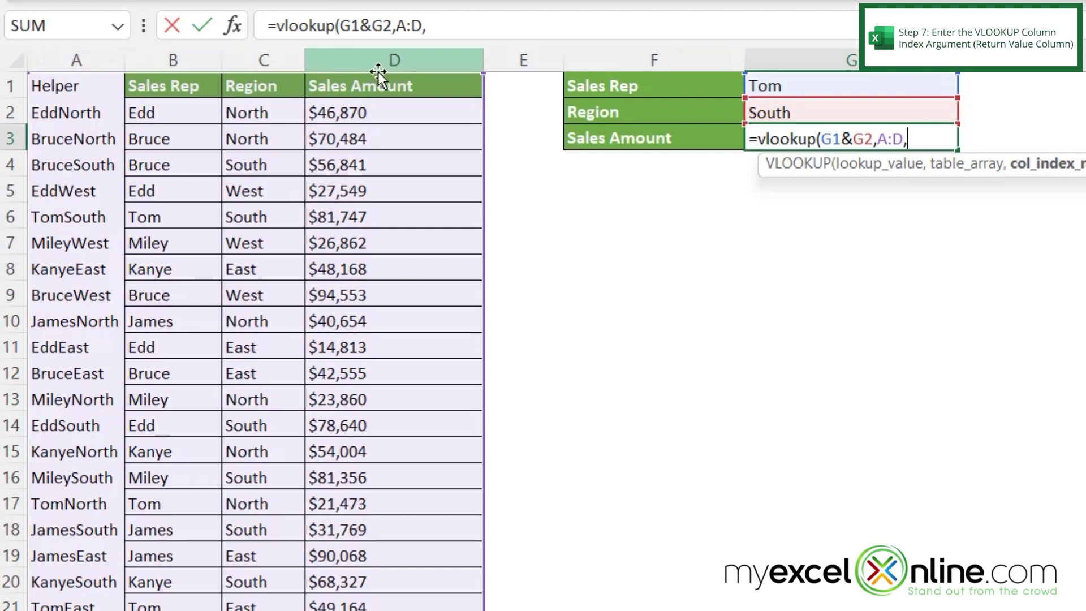
{"action": "type", "text": "4,"}
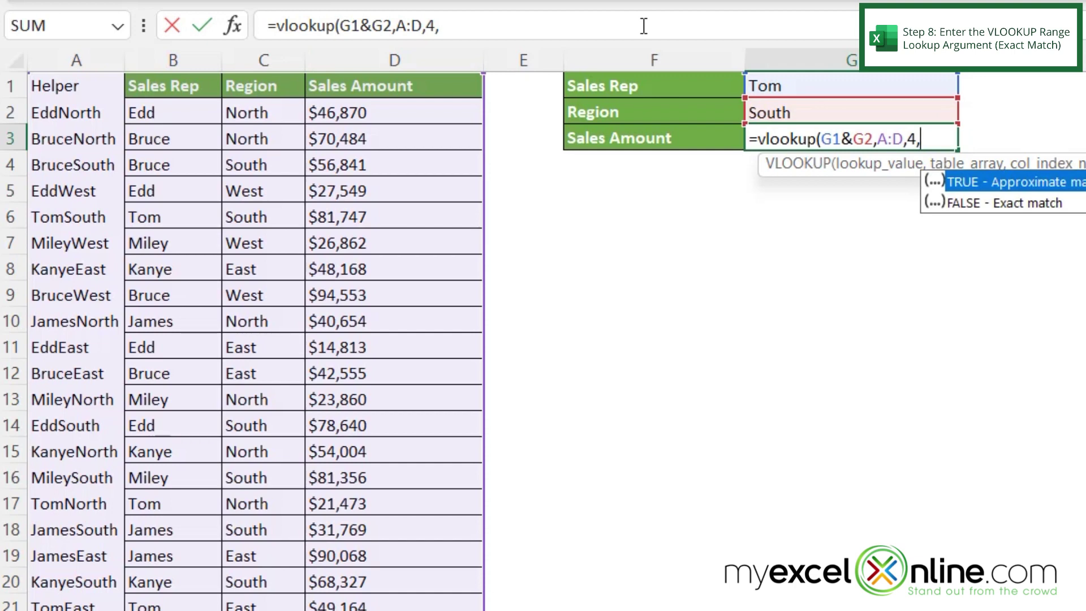
{"action": "double_click", "coordinate": [1034, 203]}
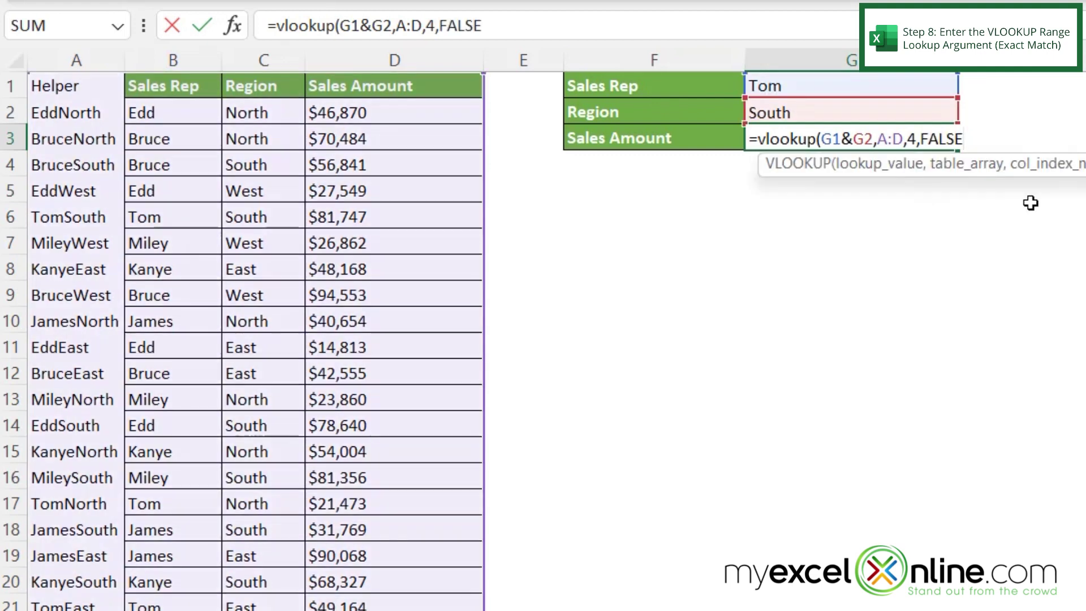
{"action": "type", "text": ")"}
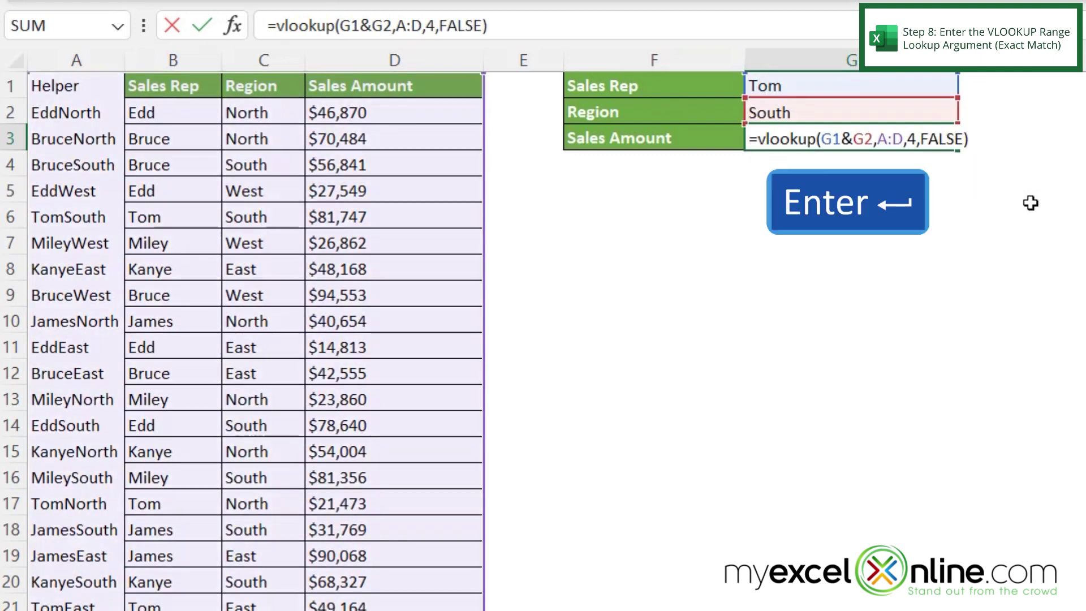
{"action": "key", "text": "Return"}
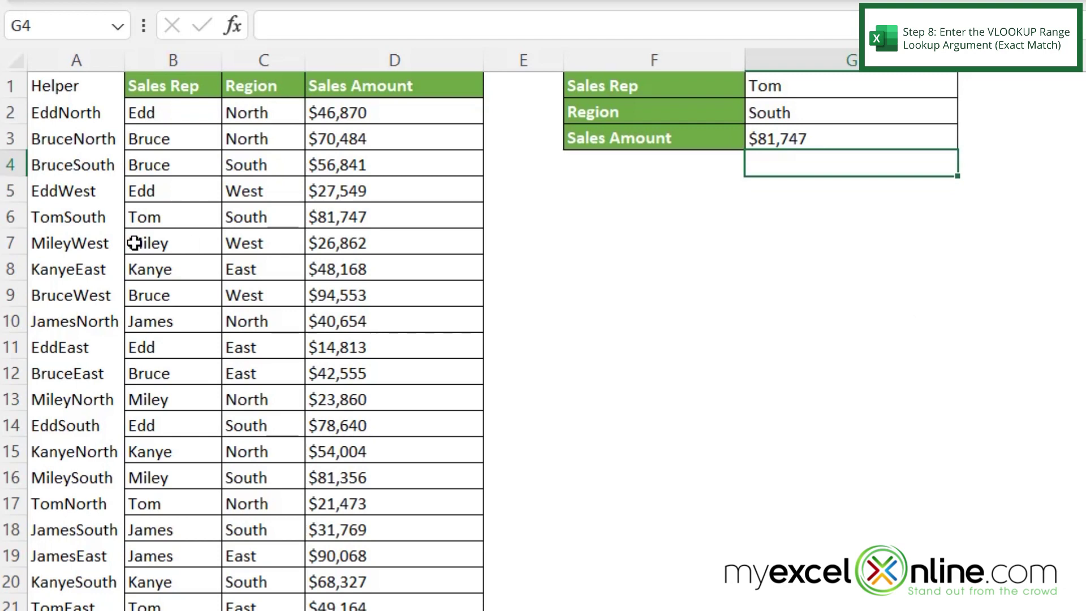
Step: Change the G2 region to North and verify $21,473 matches the TomNorth row
{"action": "left_click", "coordinate": [9, 216]}
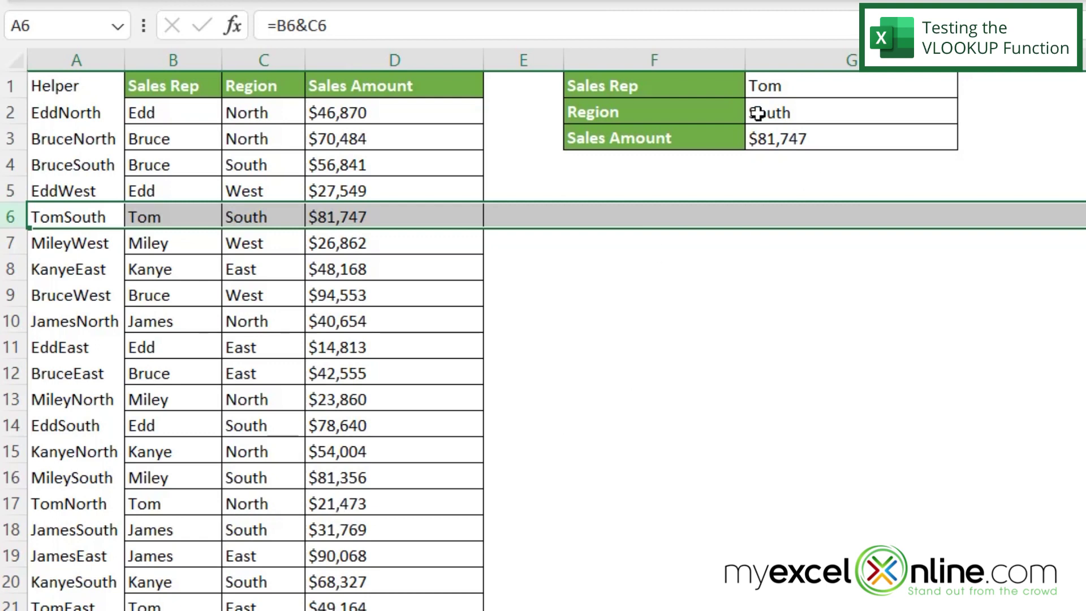
{"action": "left_click", "coordinate": [758, 109]}
{"action": "type", "text": "North"}
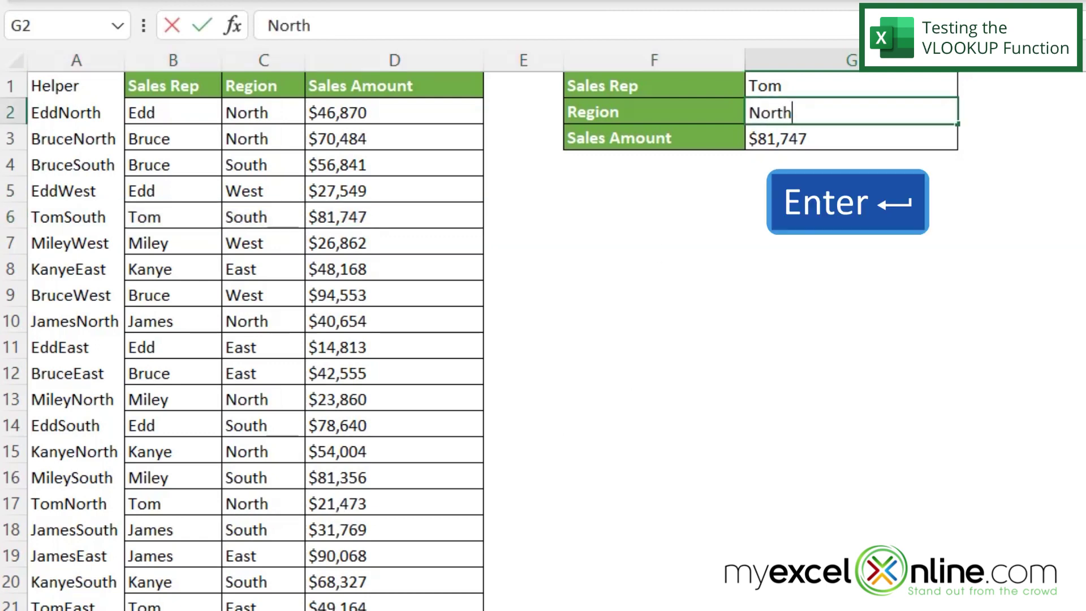
{"action": "key", "text": "Return"}
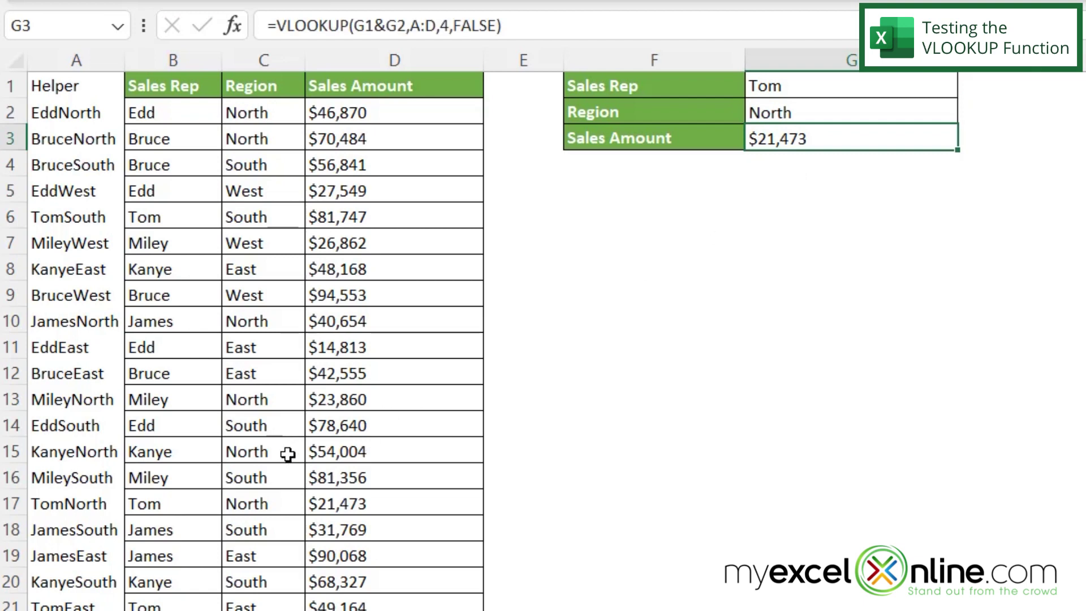
{"action": "left_click", "coordinate": [10, 504]}
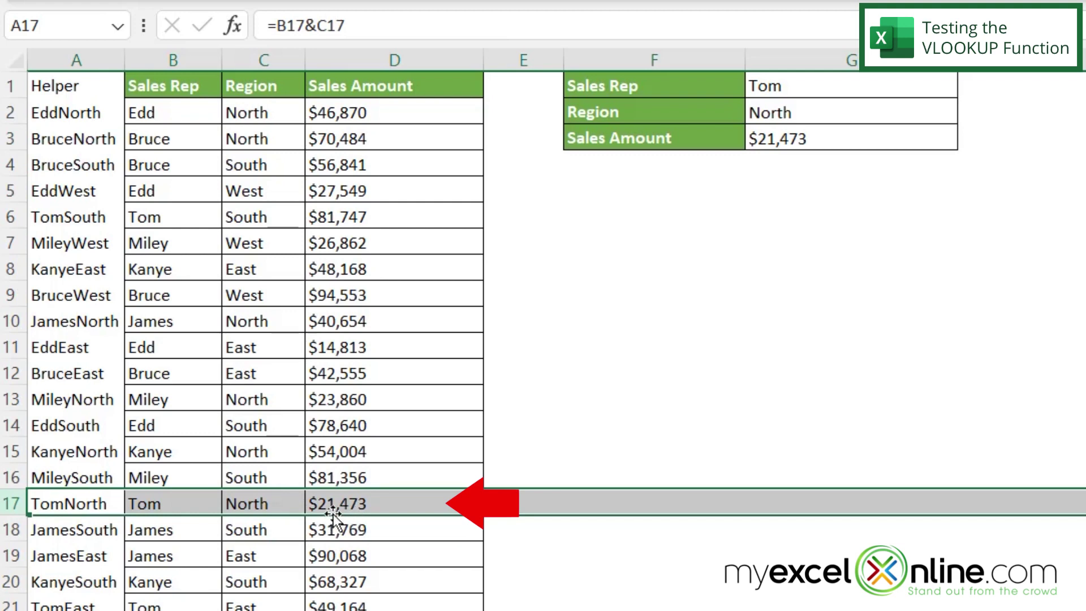